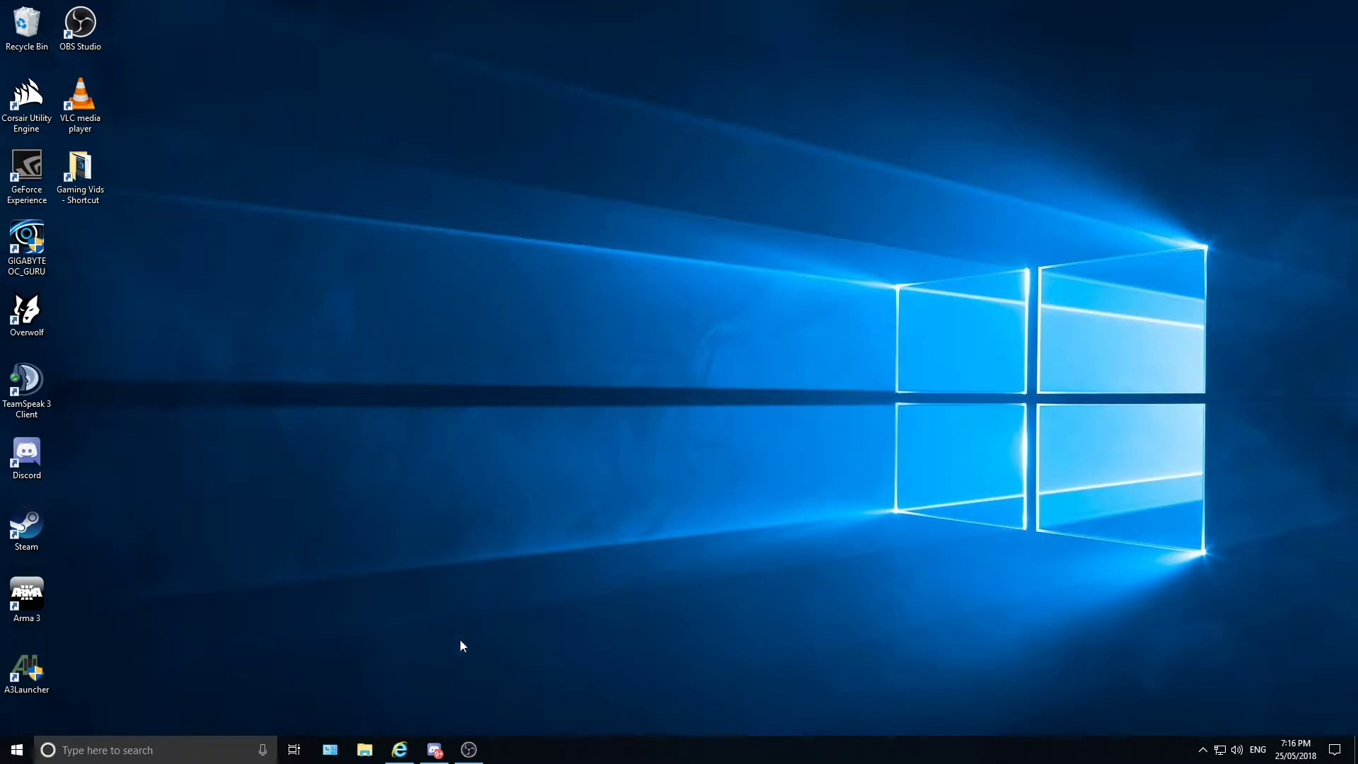
Return to Control Panel's Sound settings and select the CABLE-A Input playback device
click(400, 750)
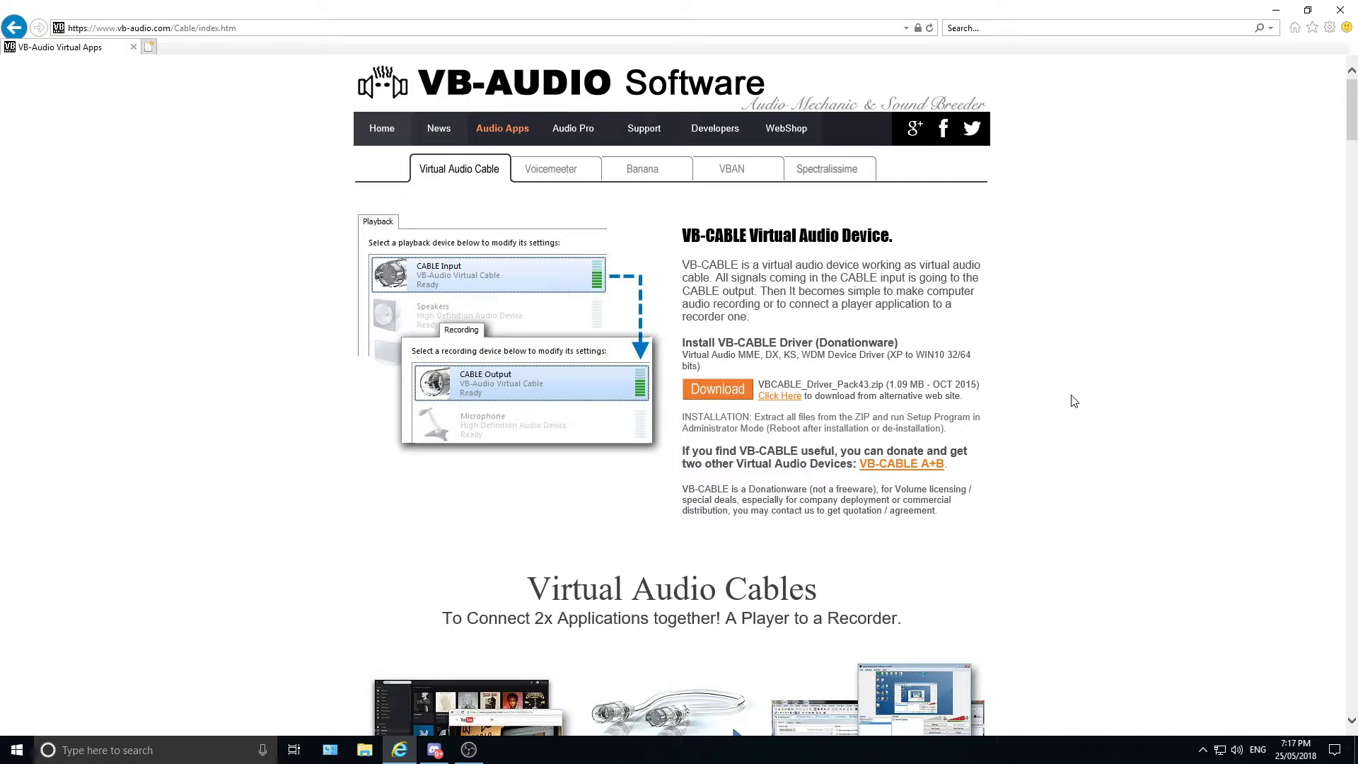
click(1276, 10)
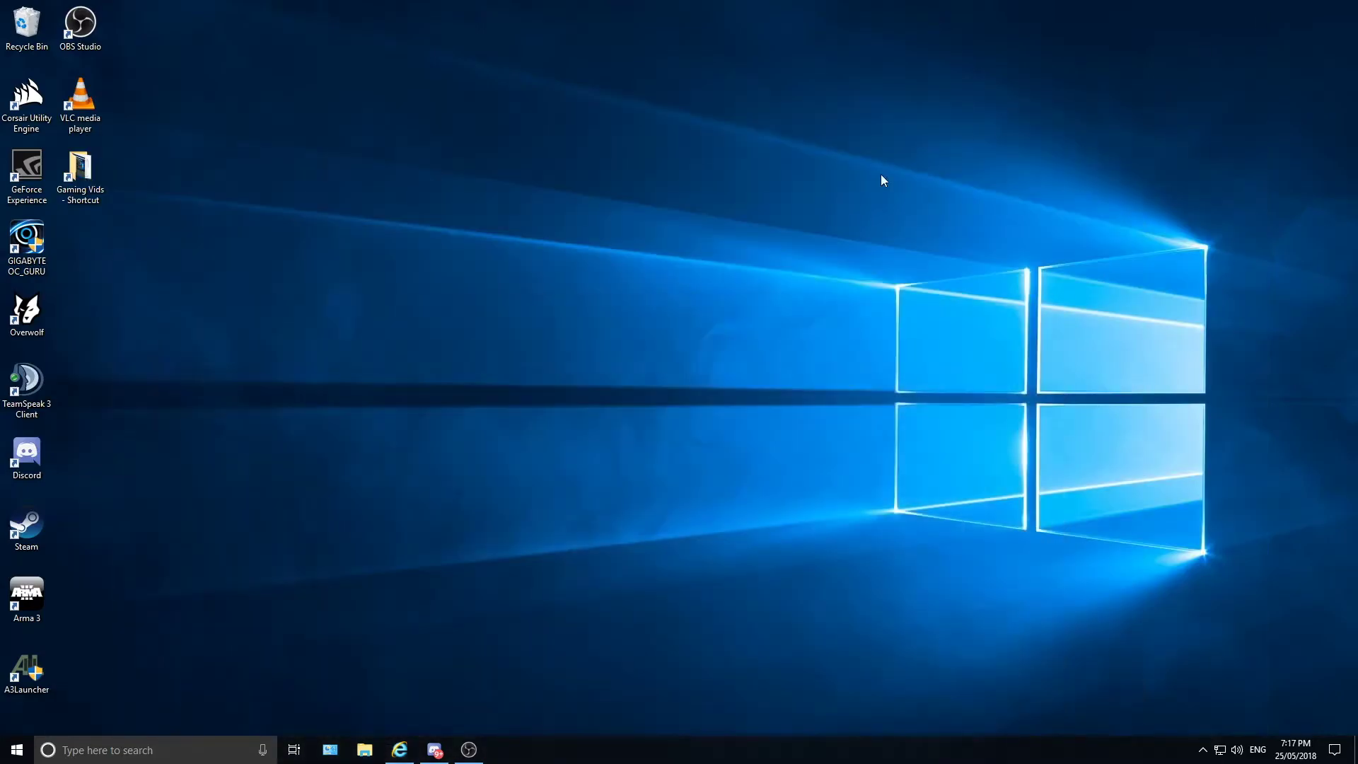
click(337, 761)
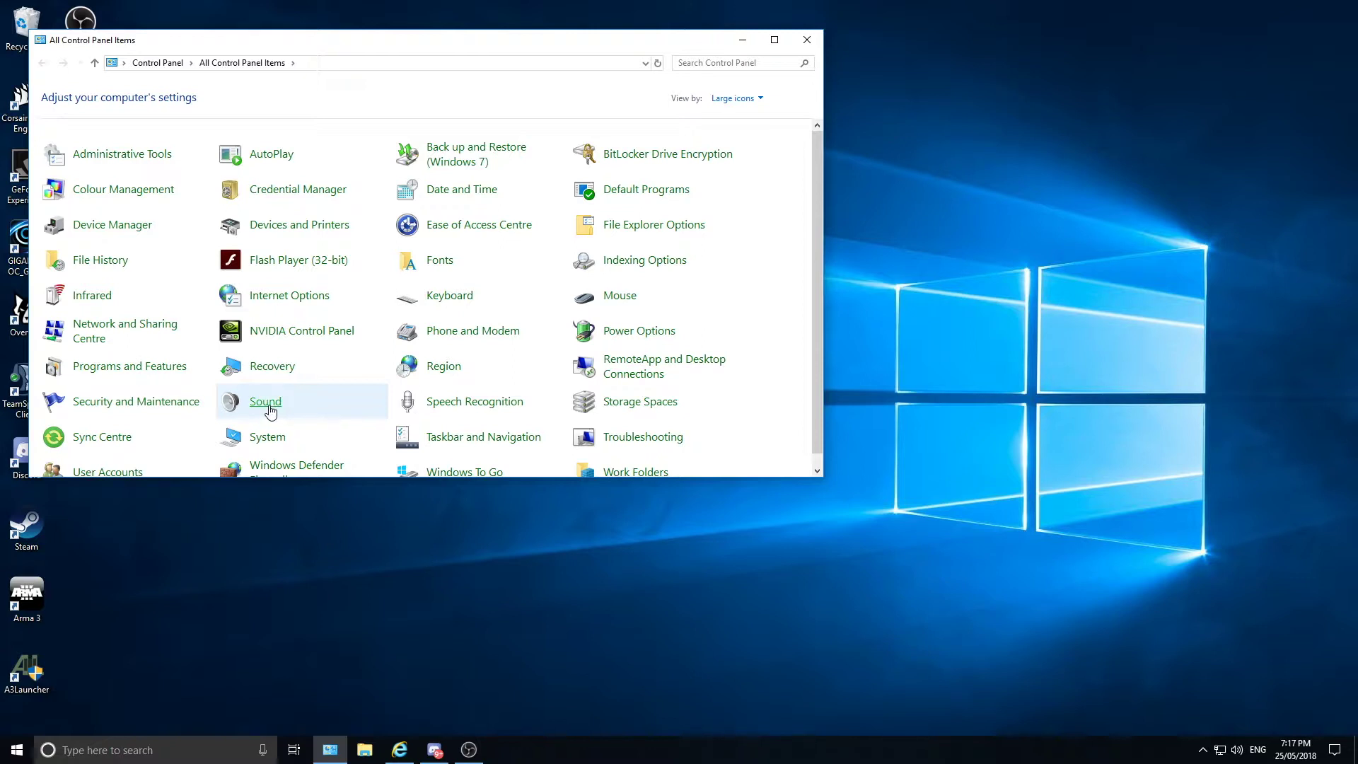
click(269, 408)
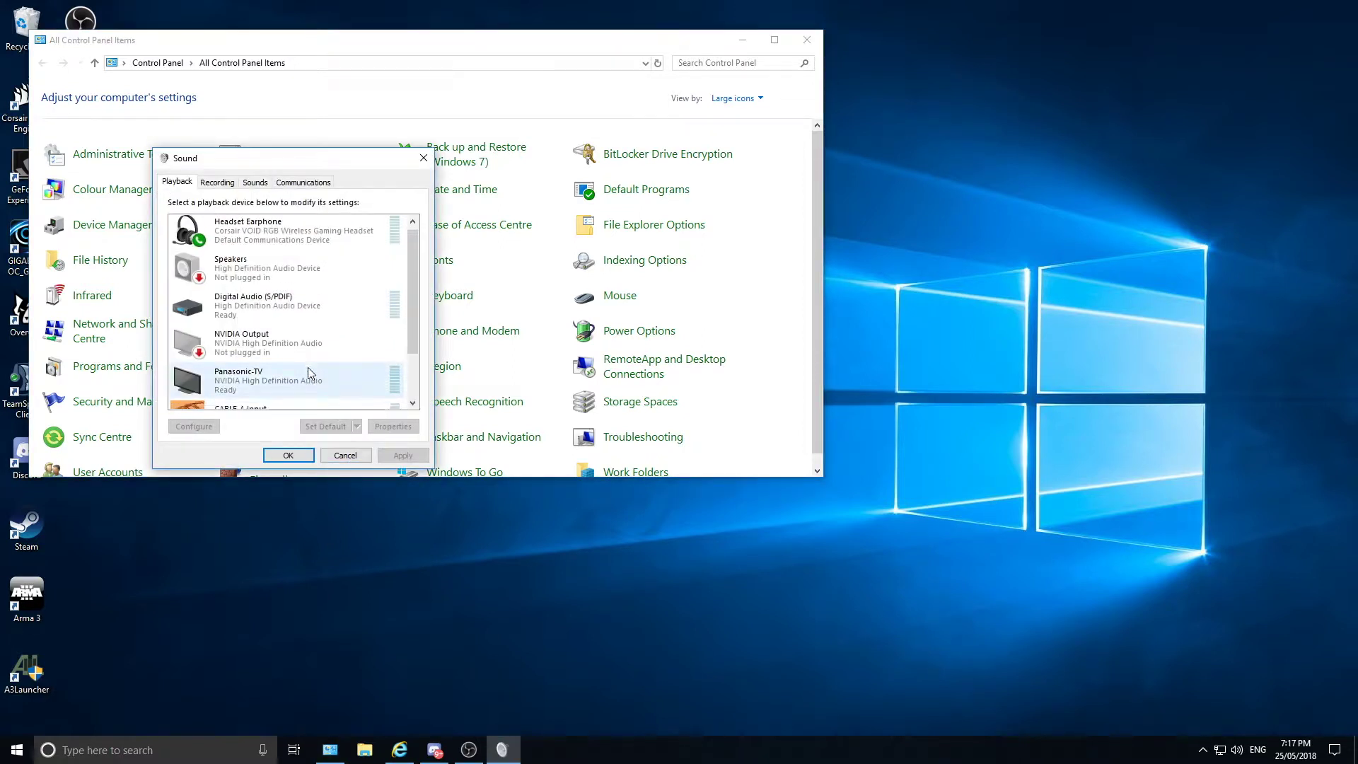
scroll(308, 368, down, 3)
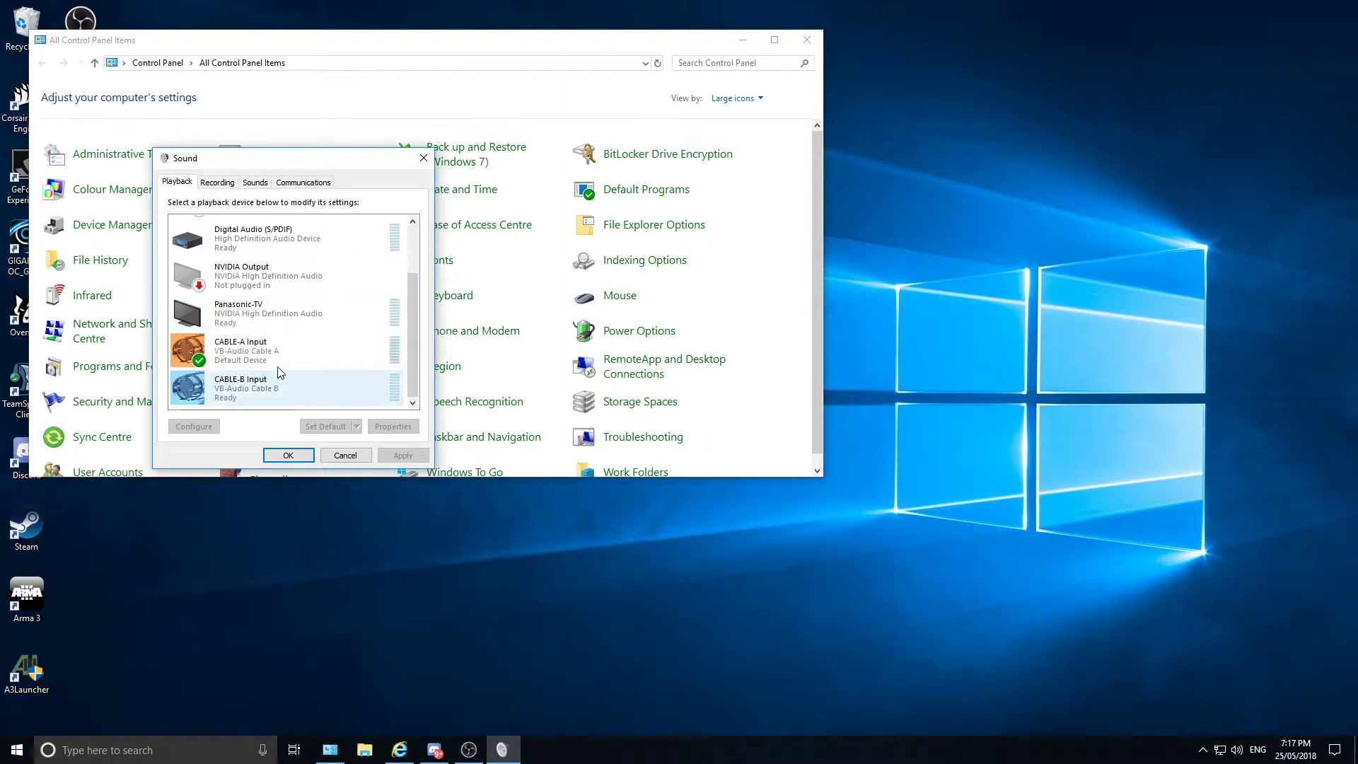
click(256, 362)
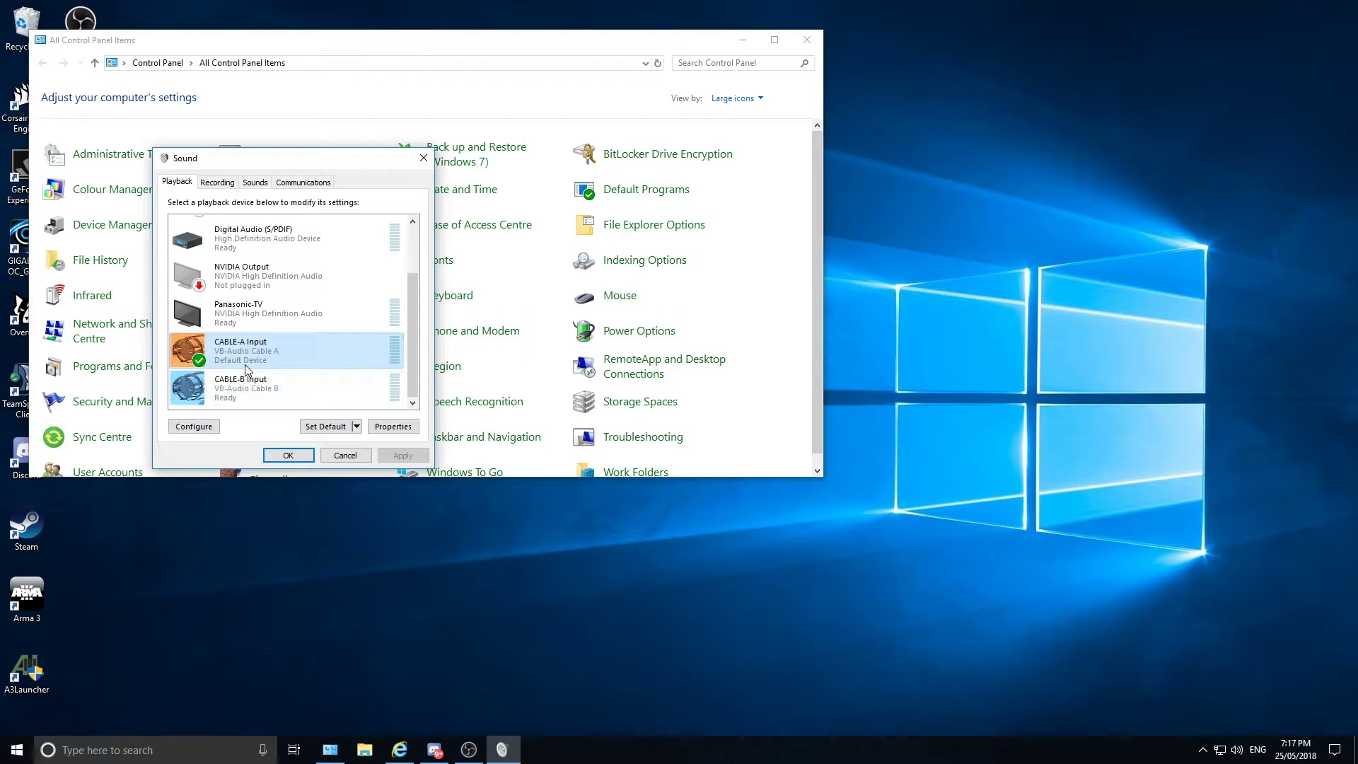
Enable 'Listen to this device' on the CABLE-A Output recording device and confirm
click(224, 183)
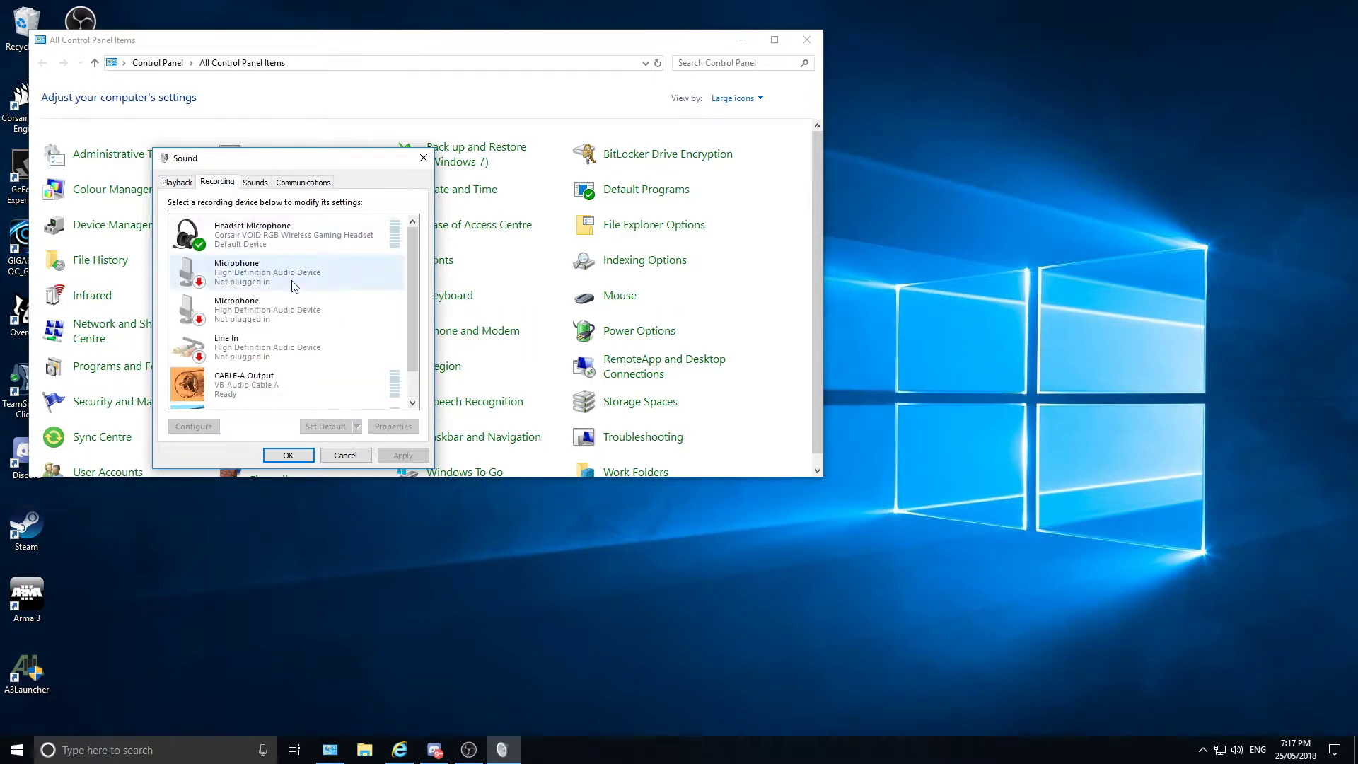
scroll(294, 285, down, 1)
click(251, 352)
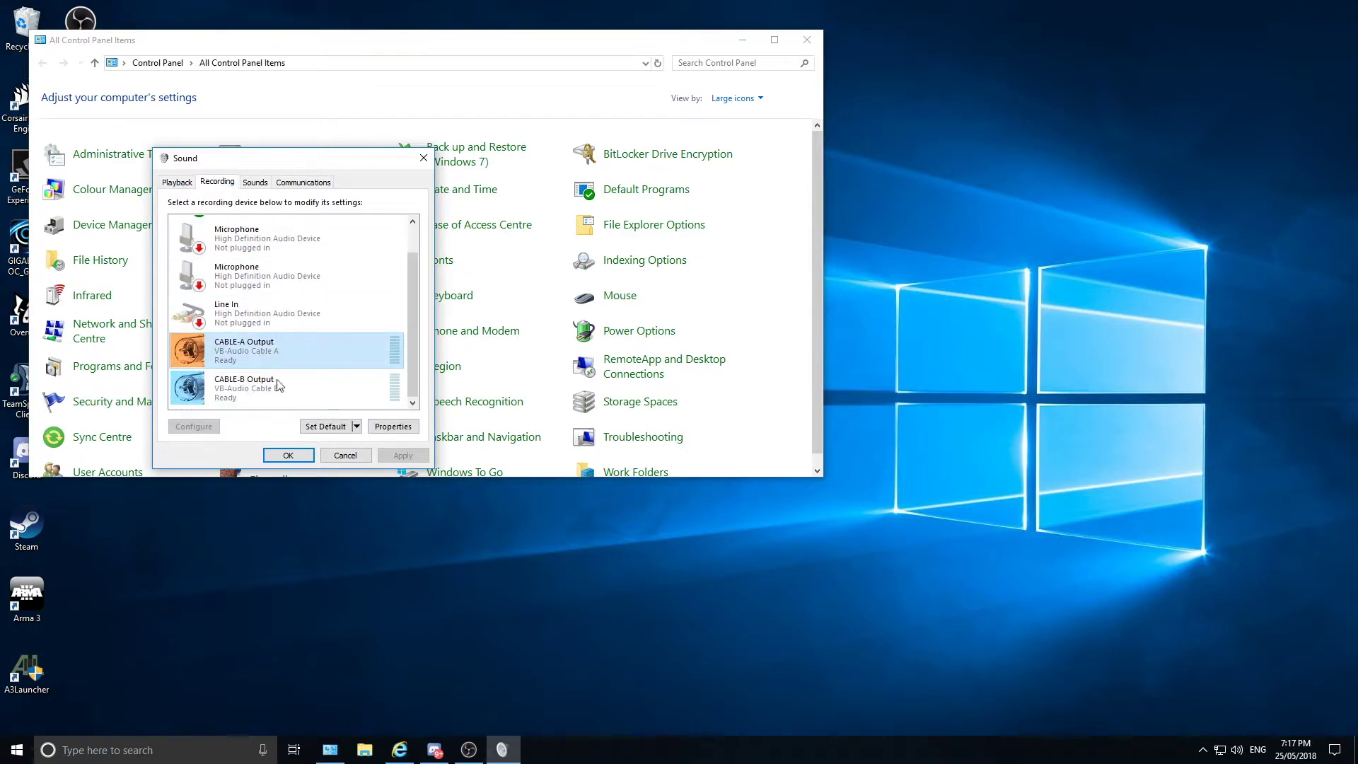
click(382, 428)
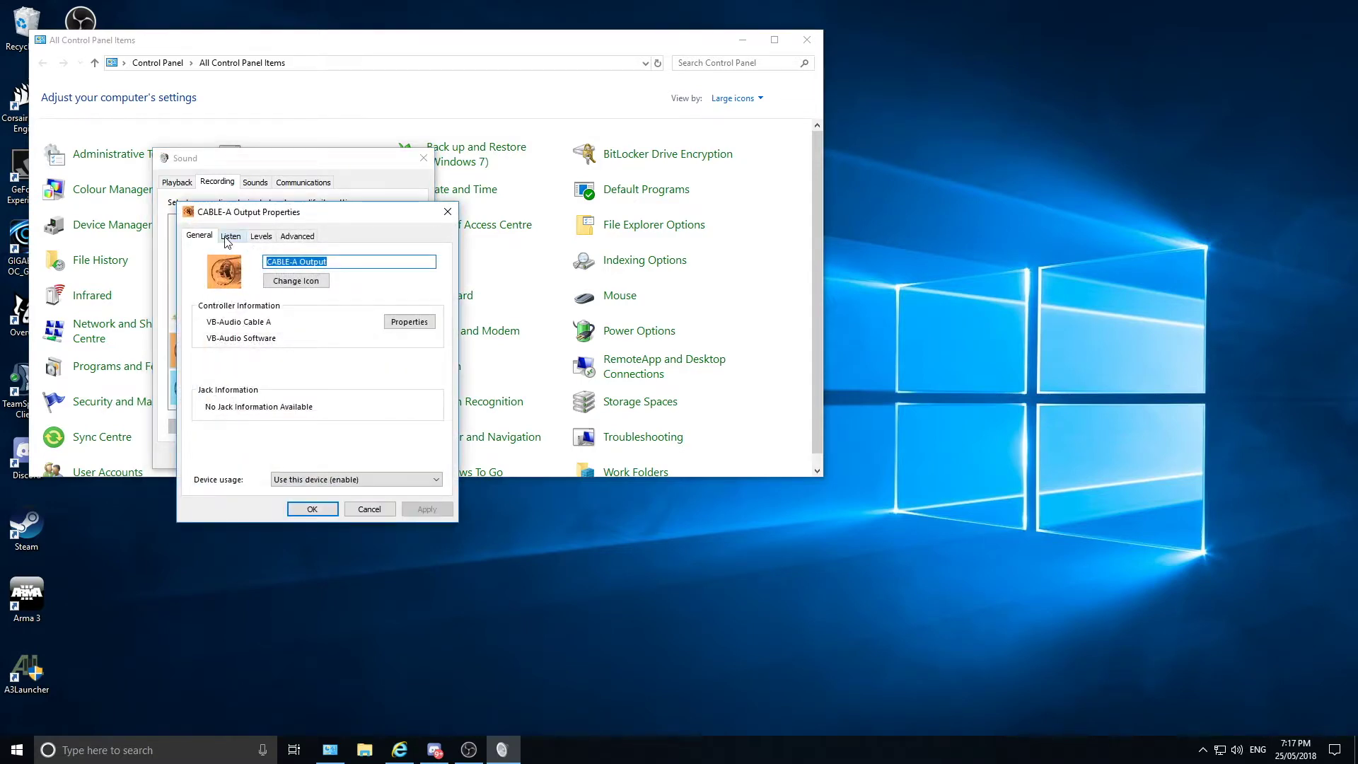
click(230, 237)
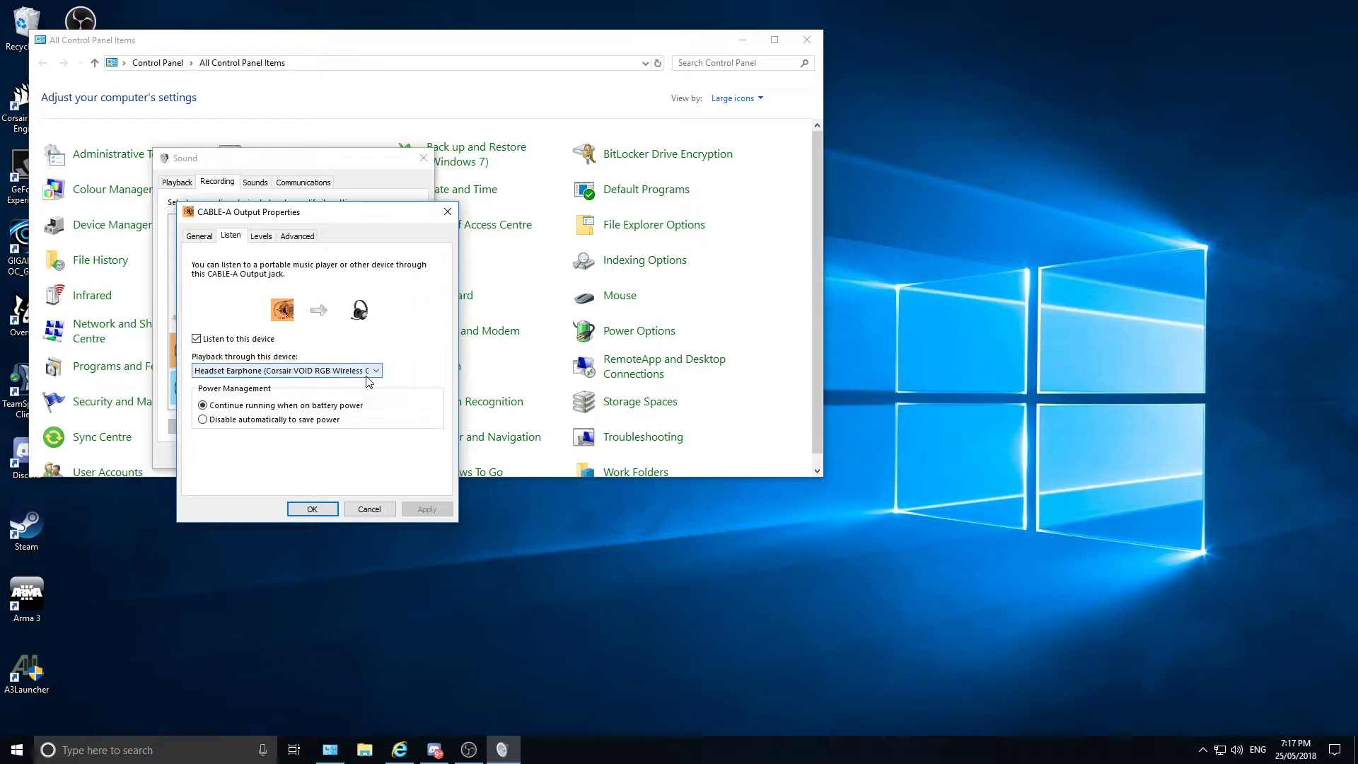
click(306, 511)
Close the Sound dialog and Control Panel and bring OBS Studio forward
click(288, 456)
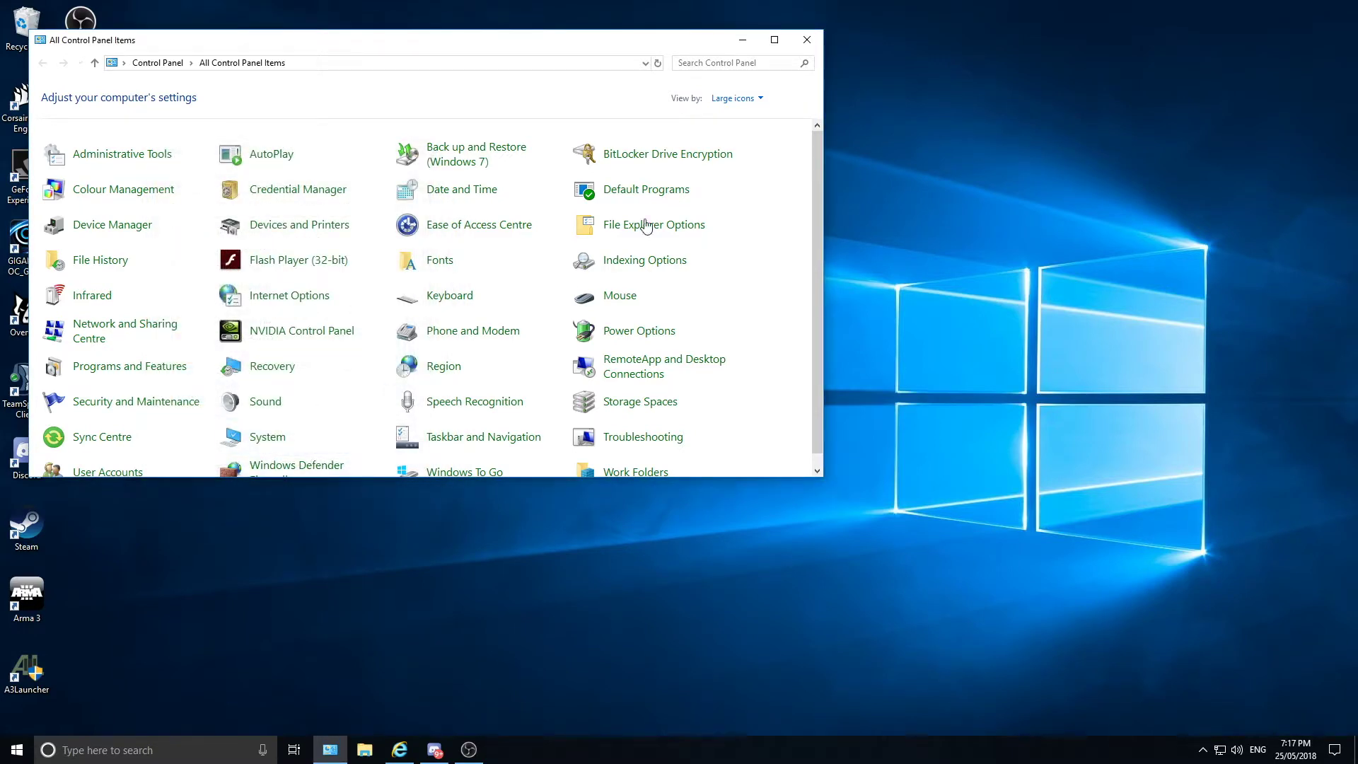
click(808, 40)
click(469, 750)
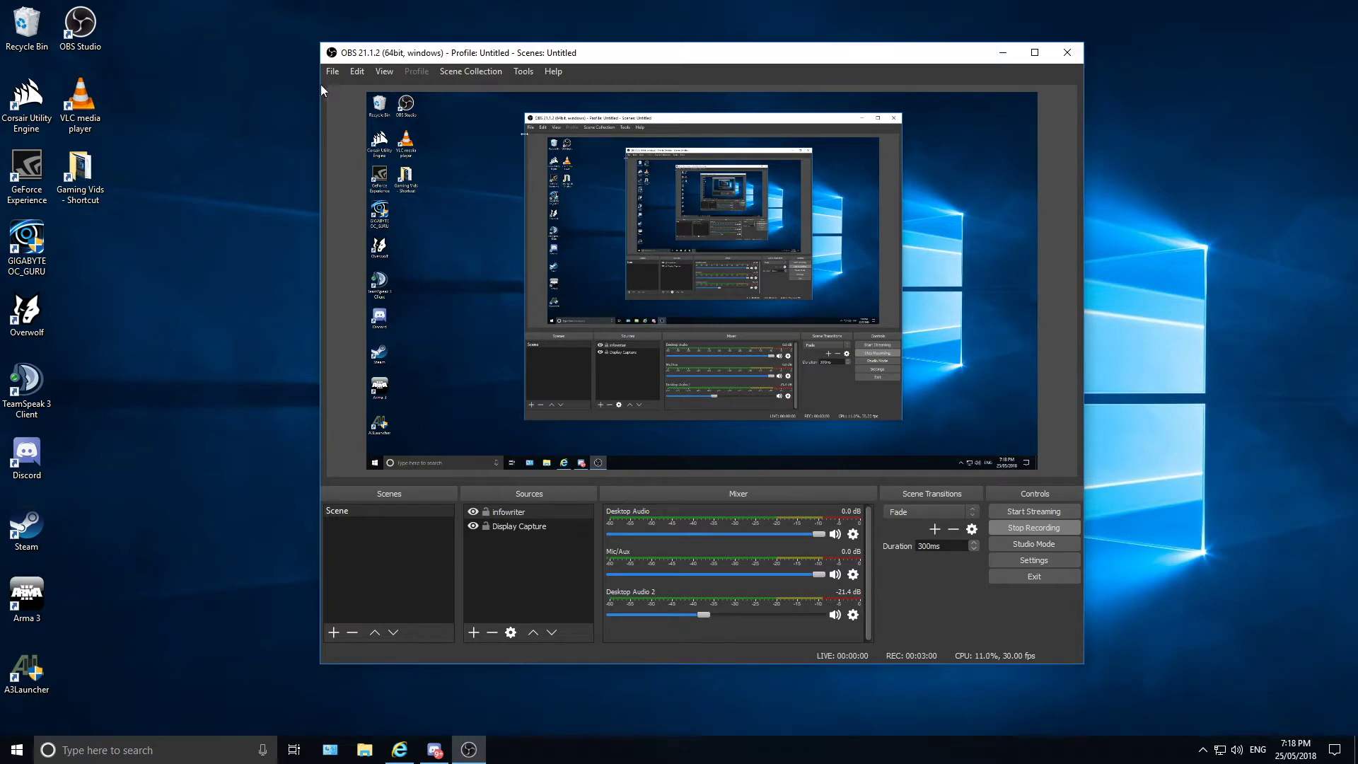
Show OBS Audio settings: CABLE-A Input, CABLE-B Input and the headset microphone as Mic/Aux
click(332, 70)
click(343, 130)
click(398, 240)
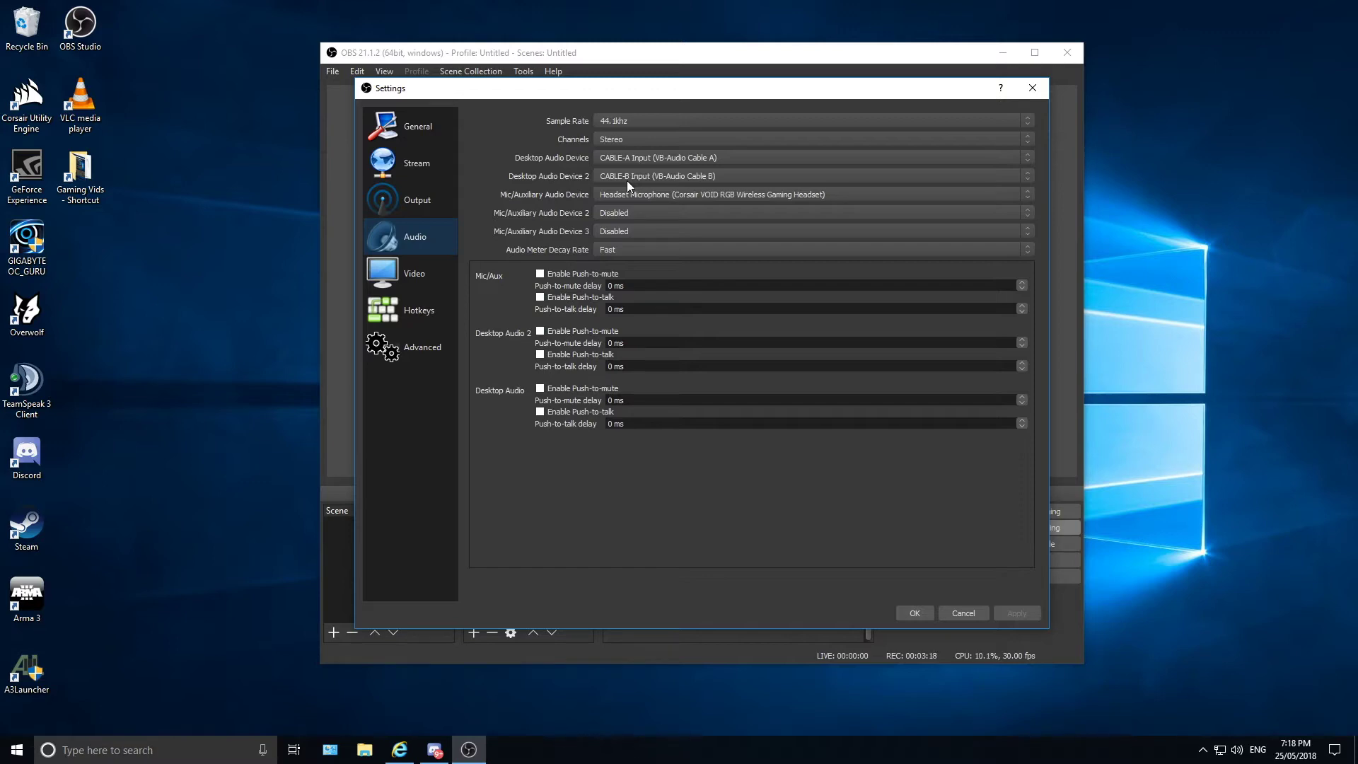
Confirm Discord's Voice & Video output device is CABLE-B Input, then close Discord
click(434, 749)
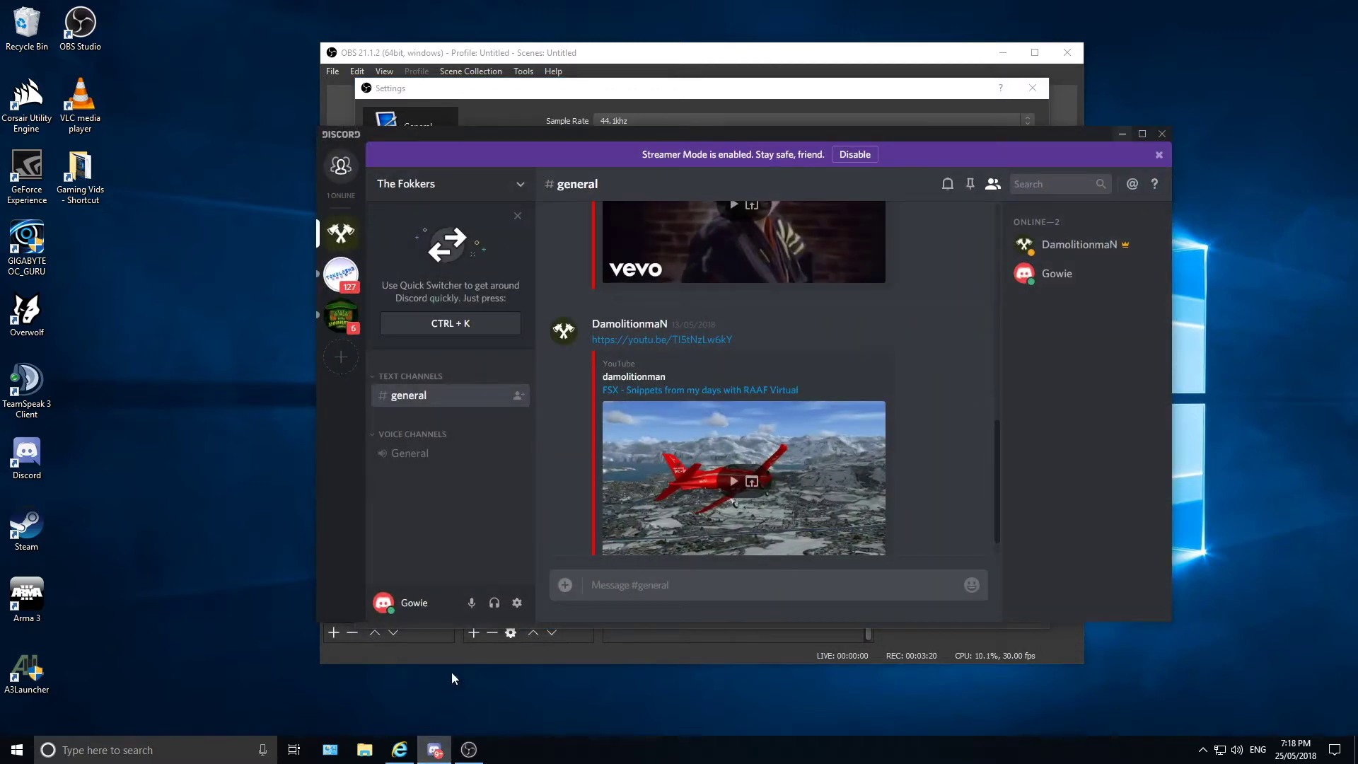
click(513, 604)
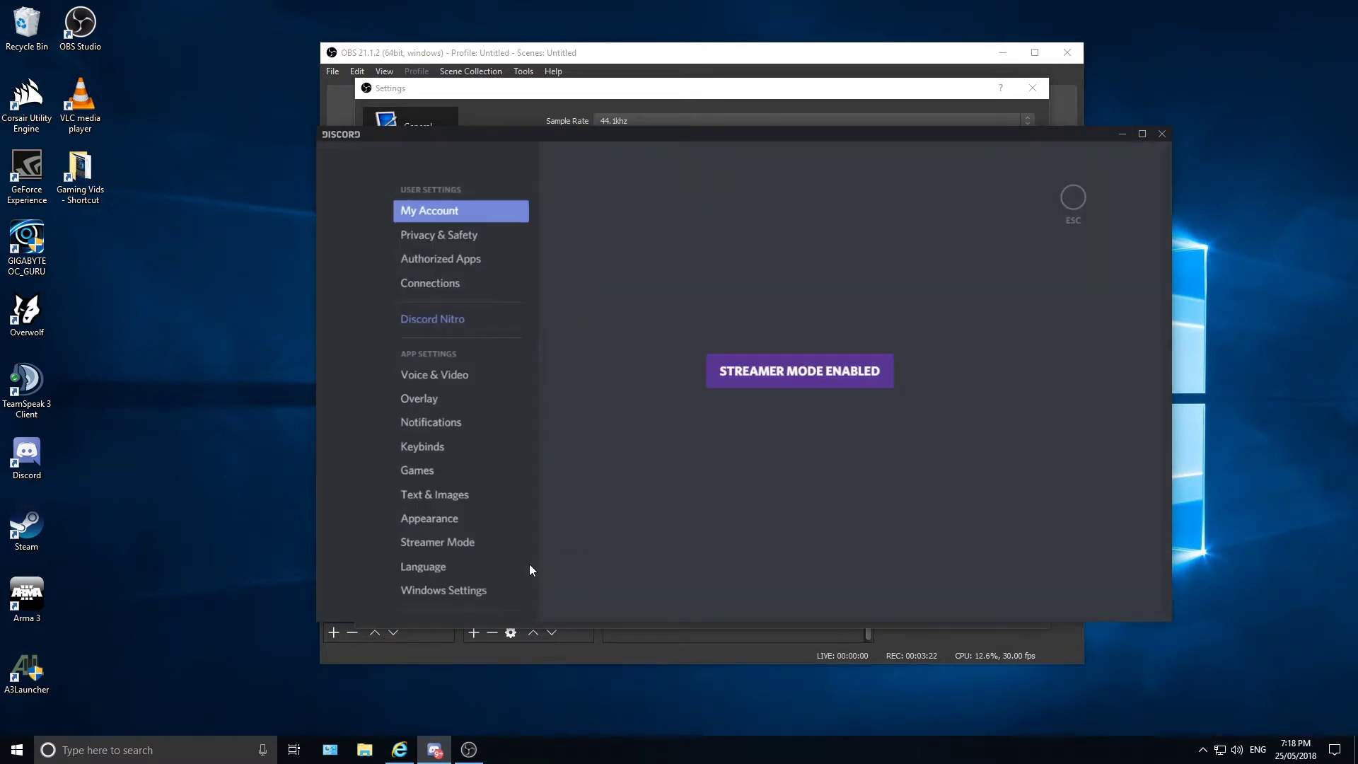
click(445, 375)
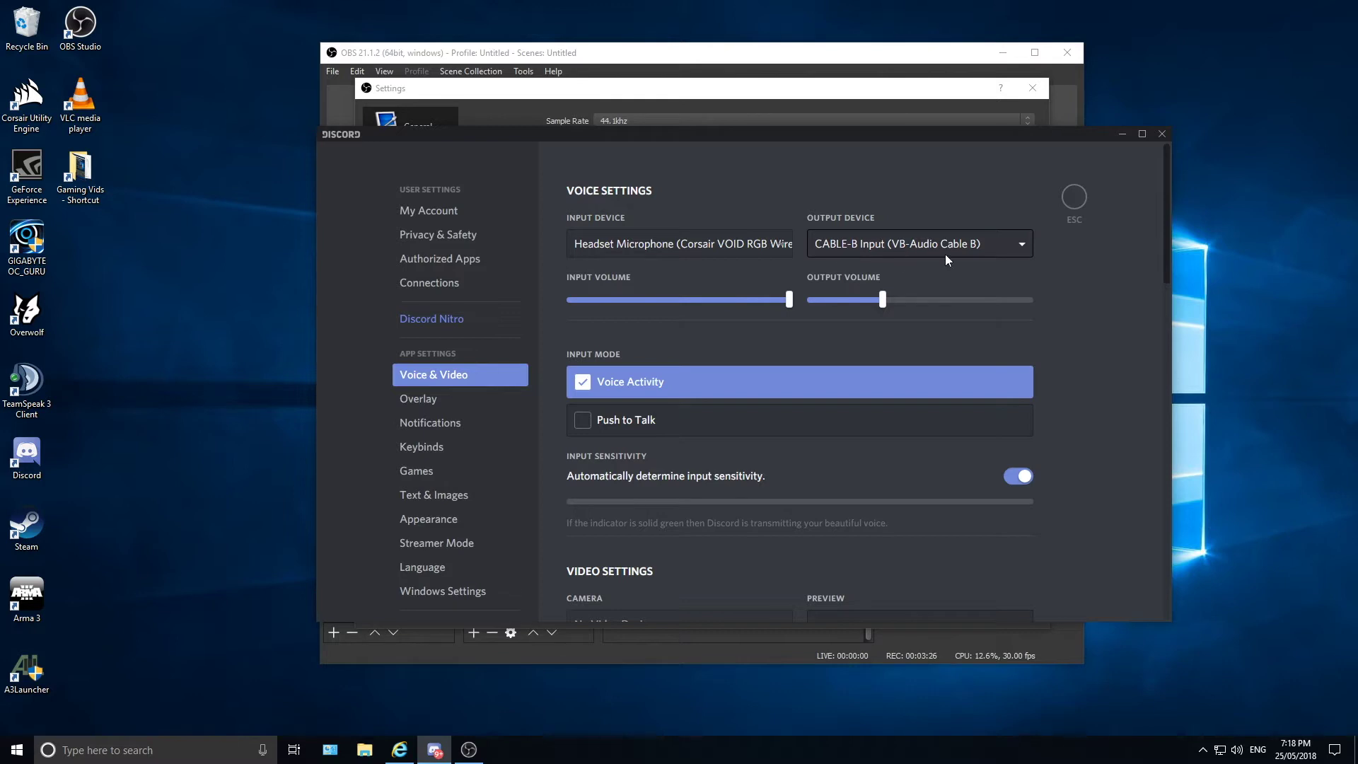
click(1162, 138)
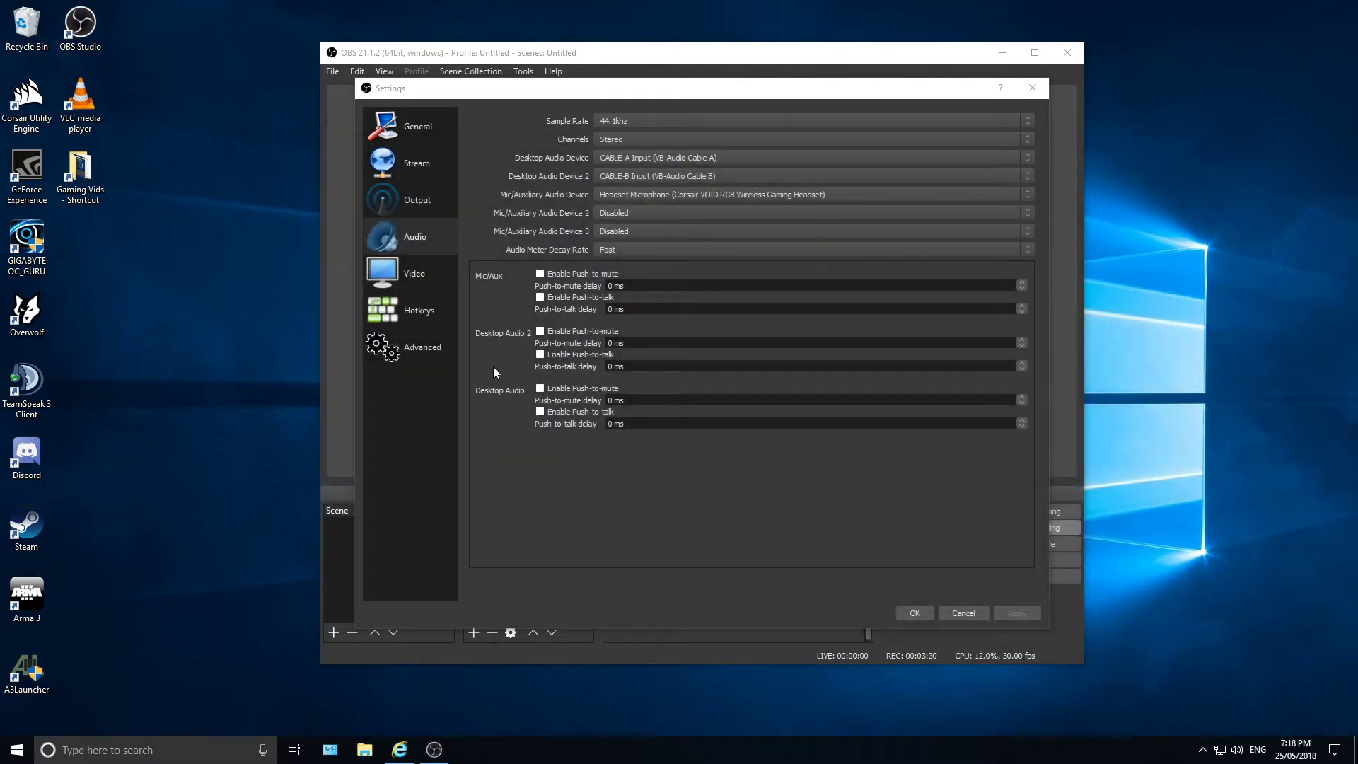
Review MP4 recording to D:/Gaming Vids and tracks Game Stream, Mic, Discord, Rough Mix
click(426, 201)
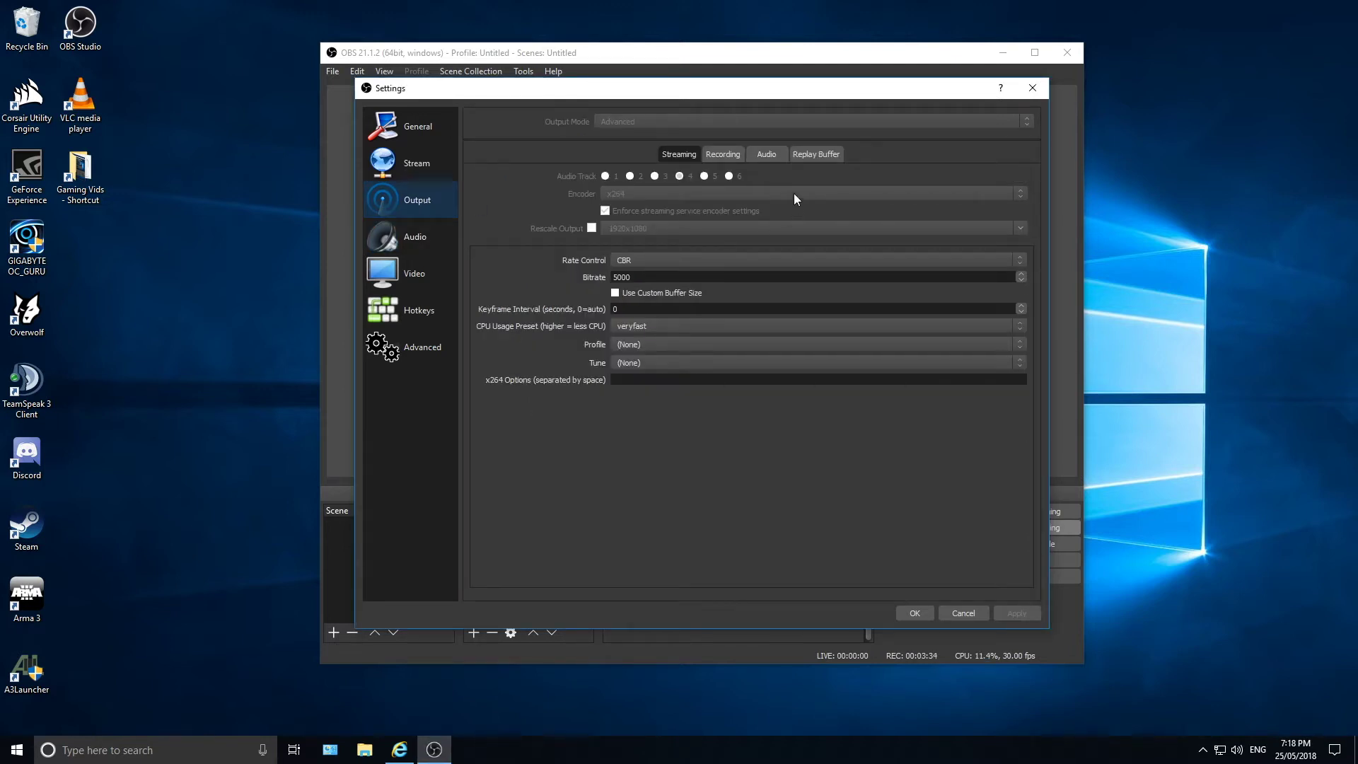
click(728, 155)
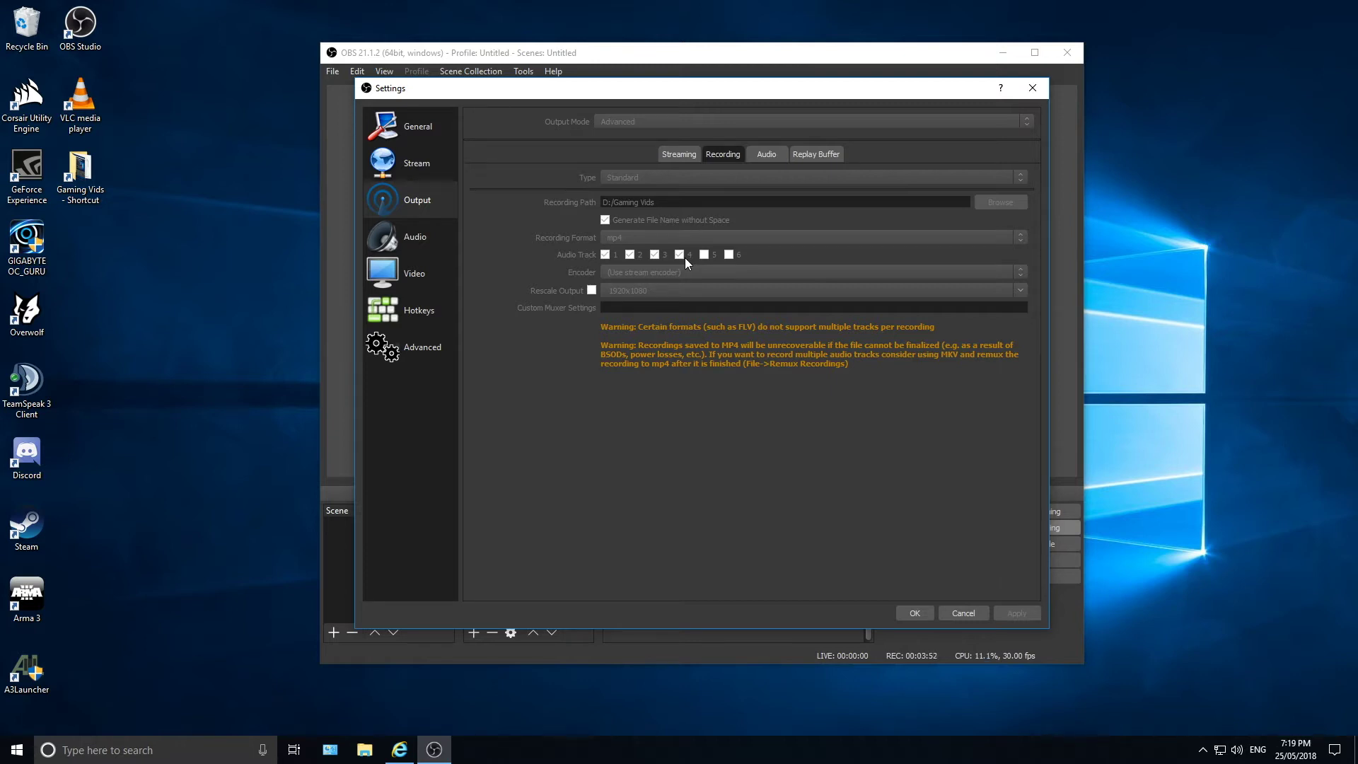
click(767, 155)
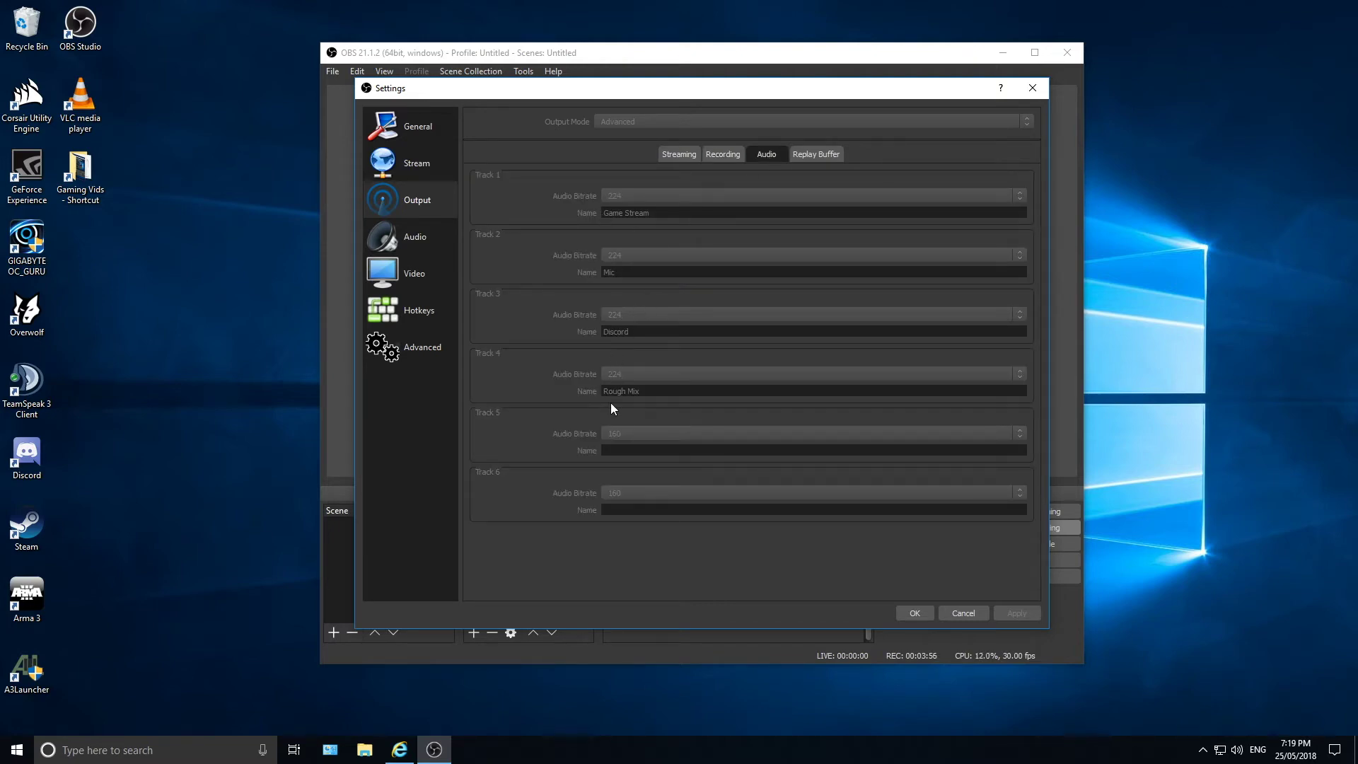
click(915, 614)
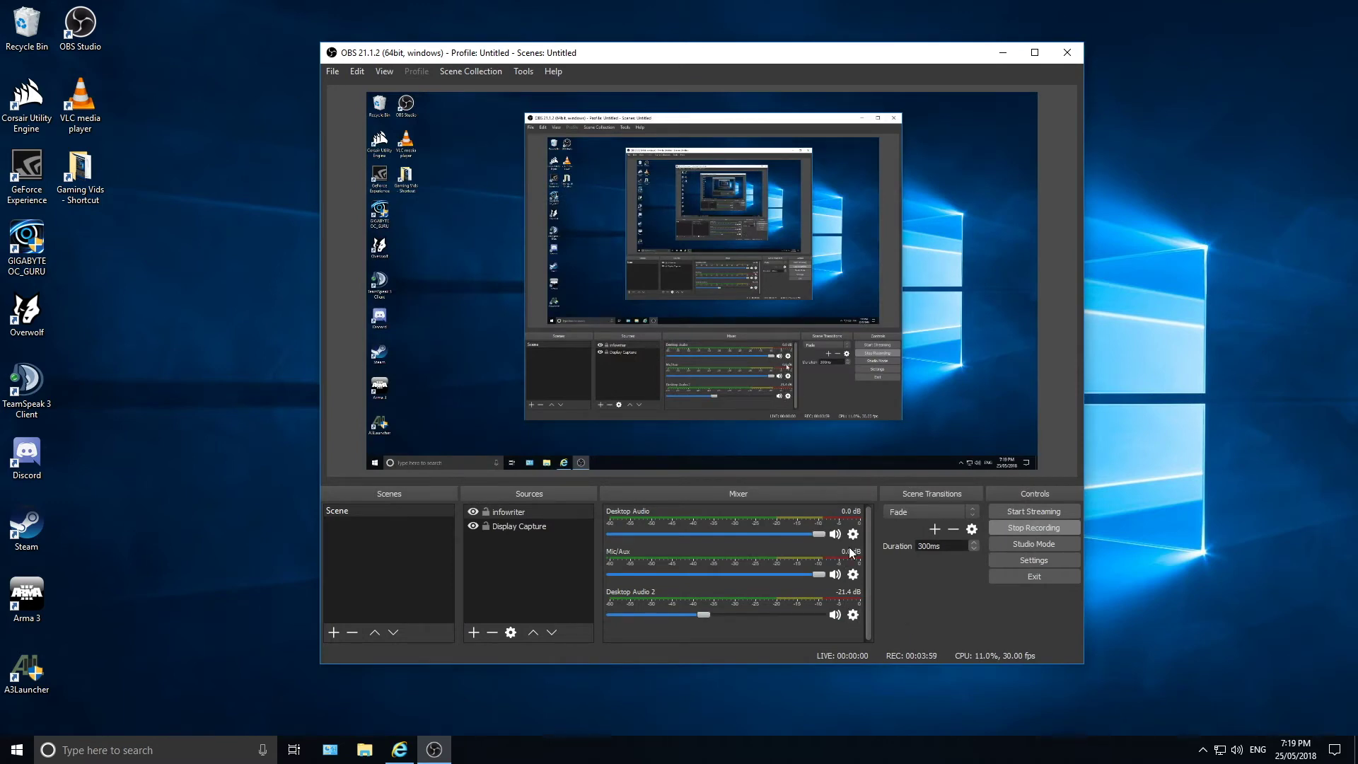
In Advanced Audio Properties, assign Desktop Audio to tracks 1&4, Mic/Aux 2&4, Desktop Audio 2 3&4
click(854, 615)
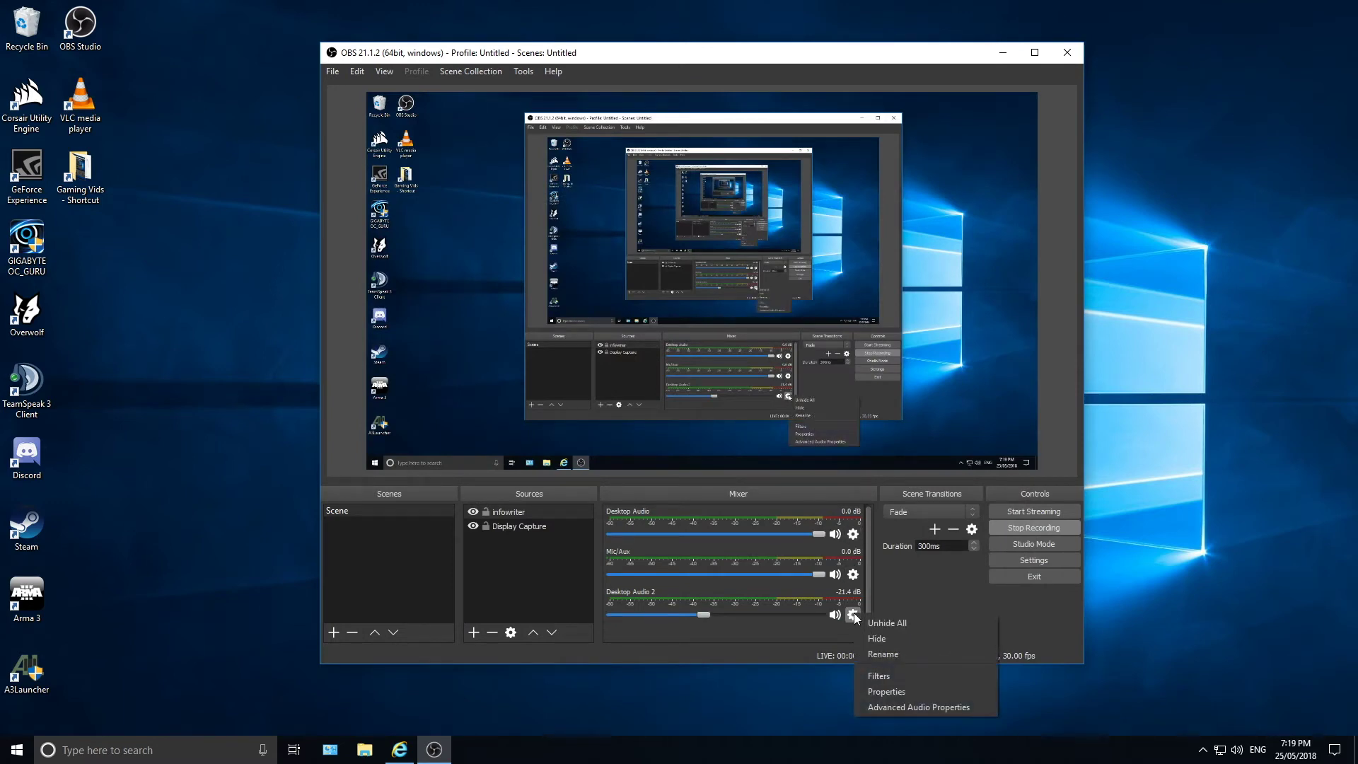
click(893, 708)
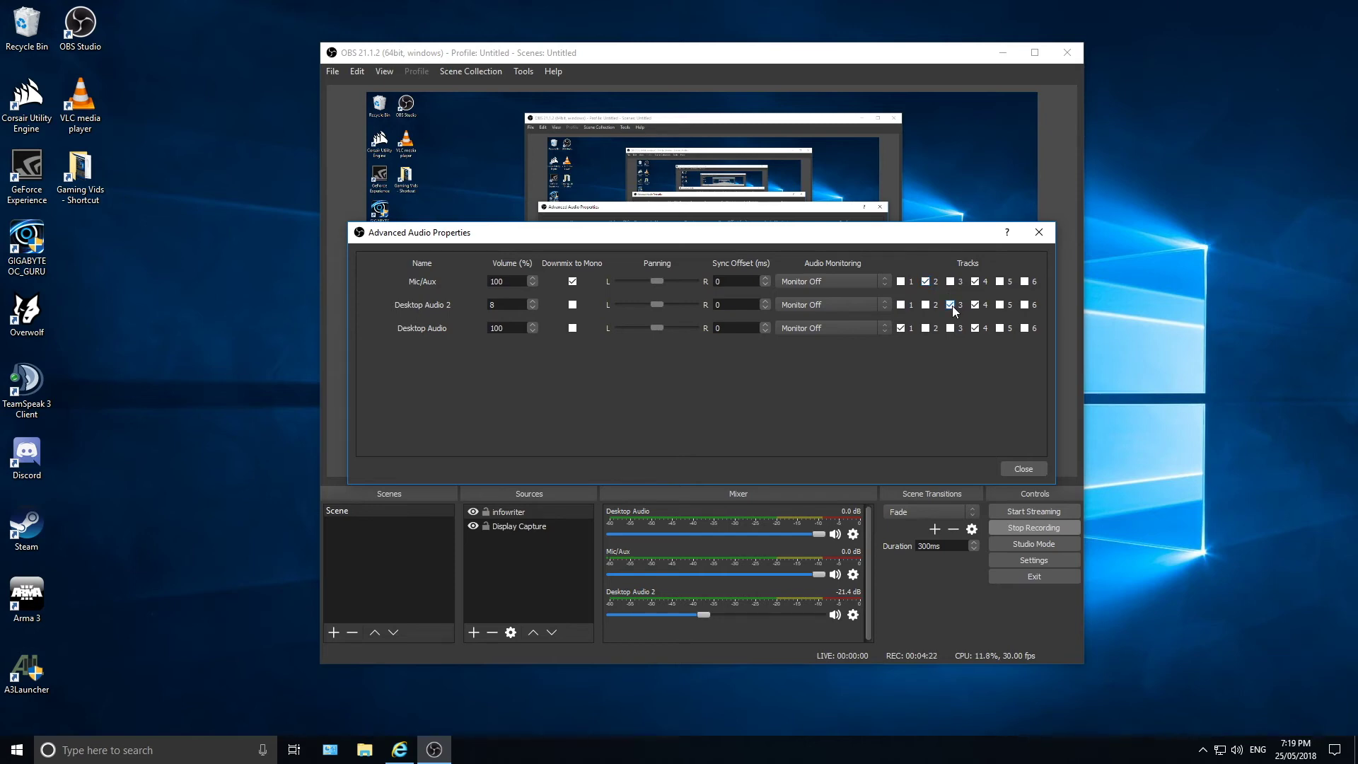
click(1019, 469)
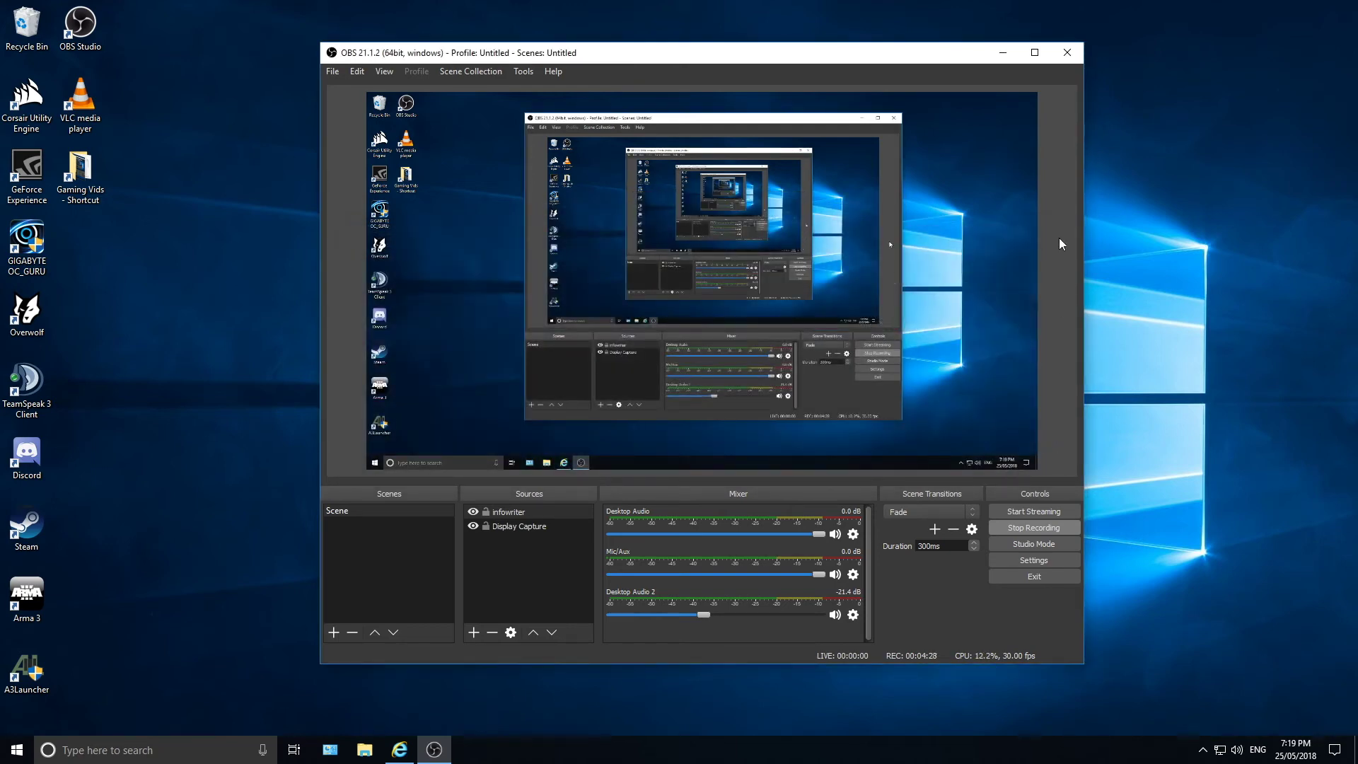
Minimise the OBS Studio window to reveal the desktop
click(1005, 52)
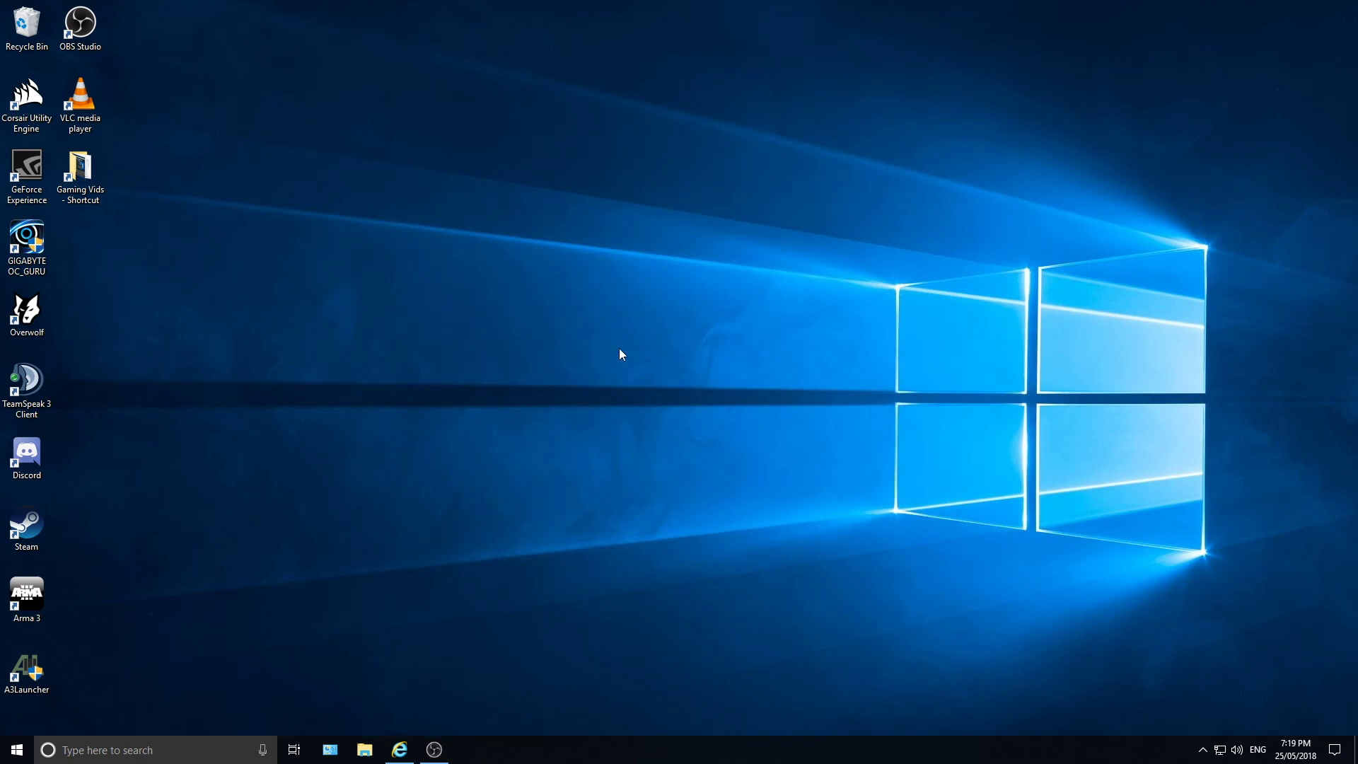